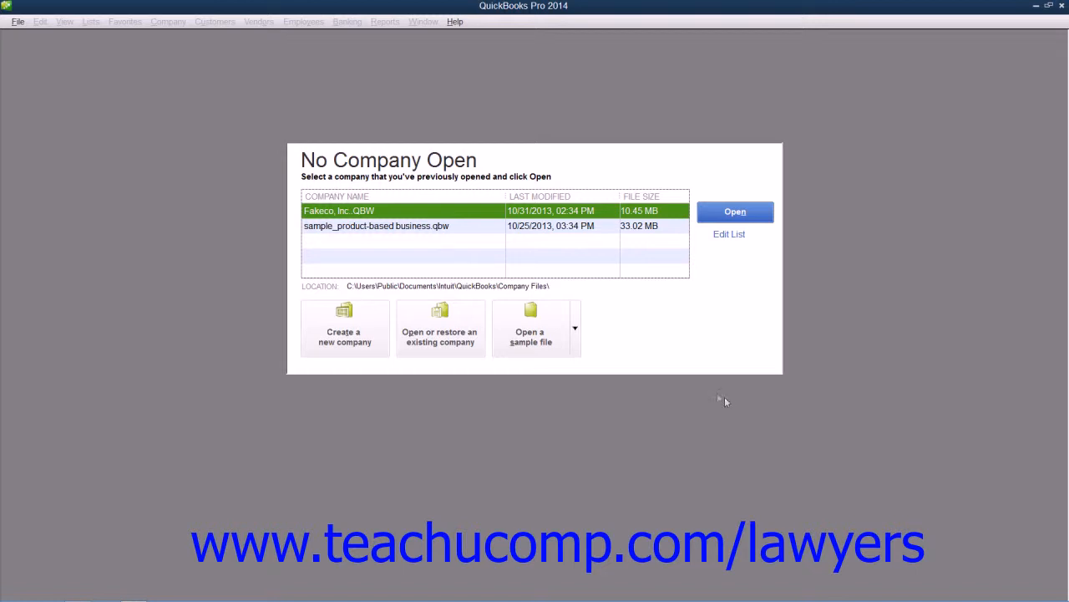
Step: Start creating a new company file from the No Company Open window
{"action": "left_click", "coordinate": [17, 22]}
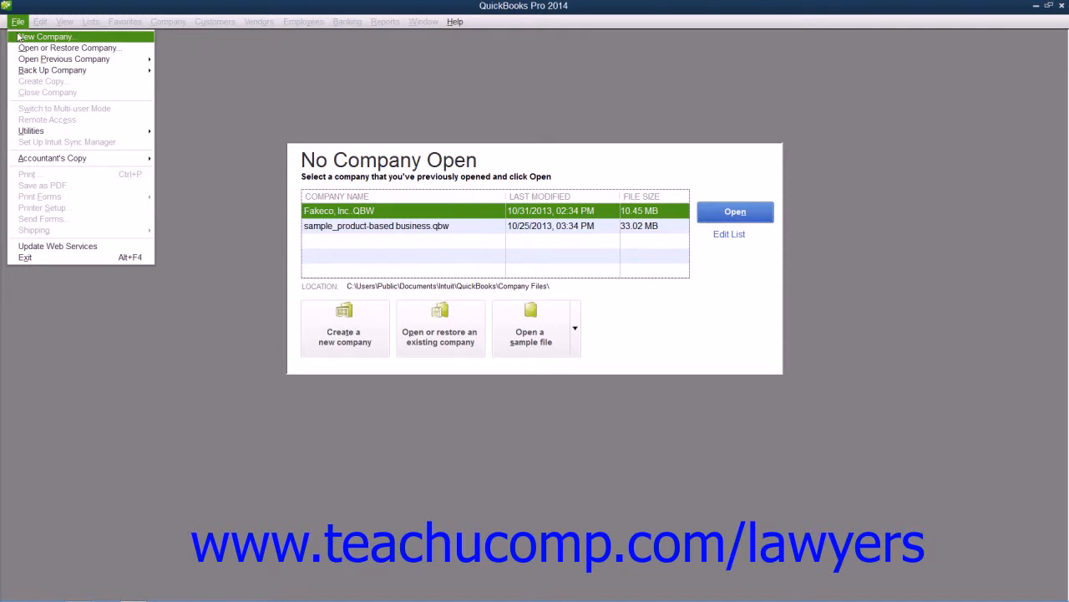
{"action": "left_click", "coordinate": [335, 476]}
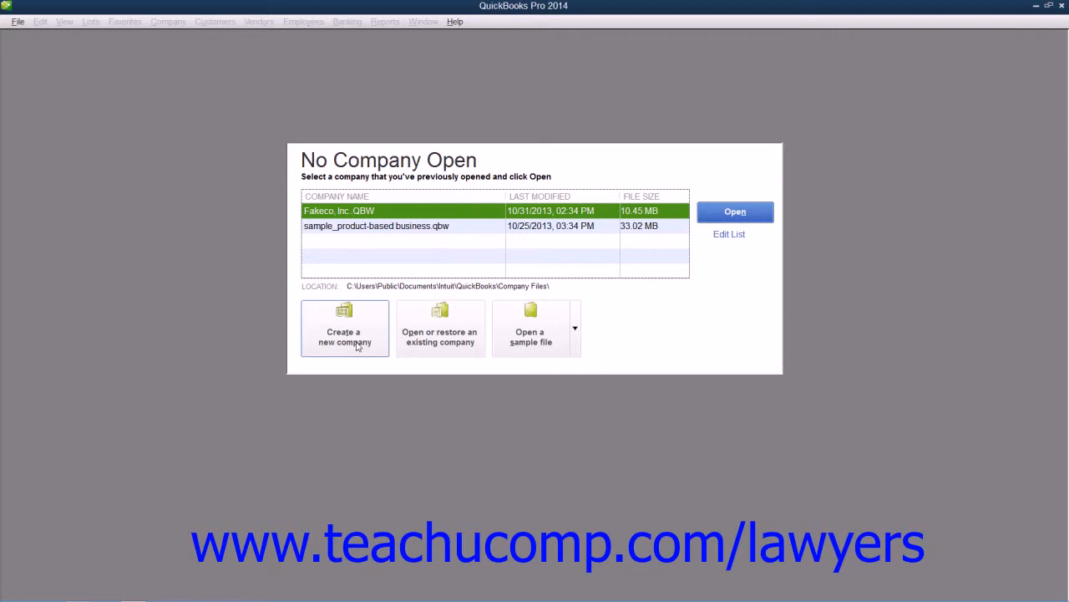
{"action": "left_click", "coordinate": [357, 343]}
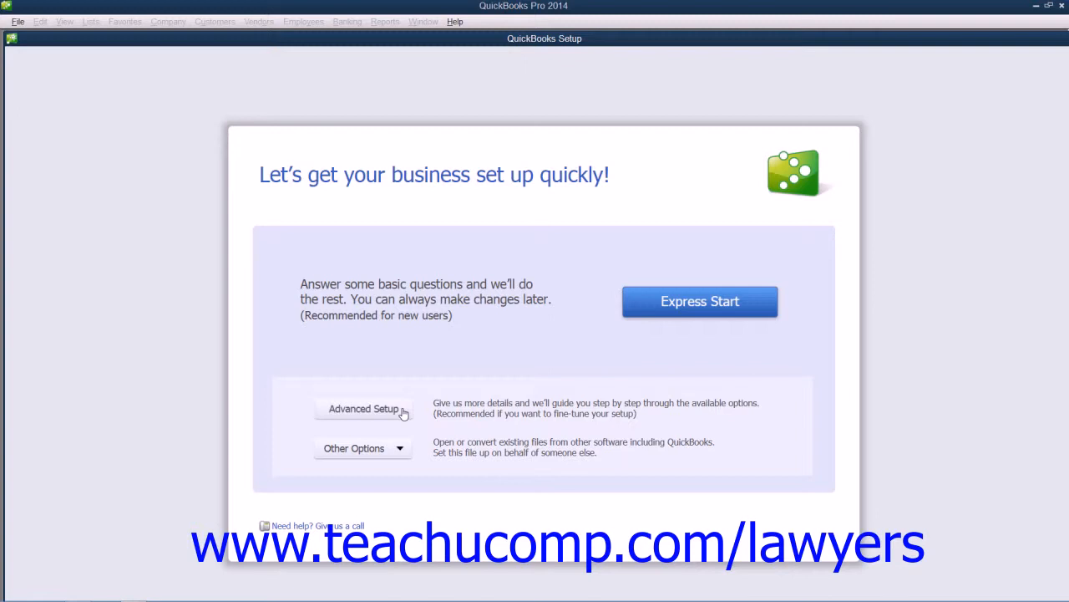
{"action": "left_click", "coordinate": [673, 304]}
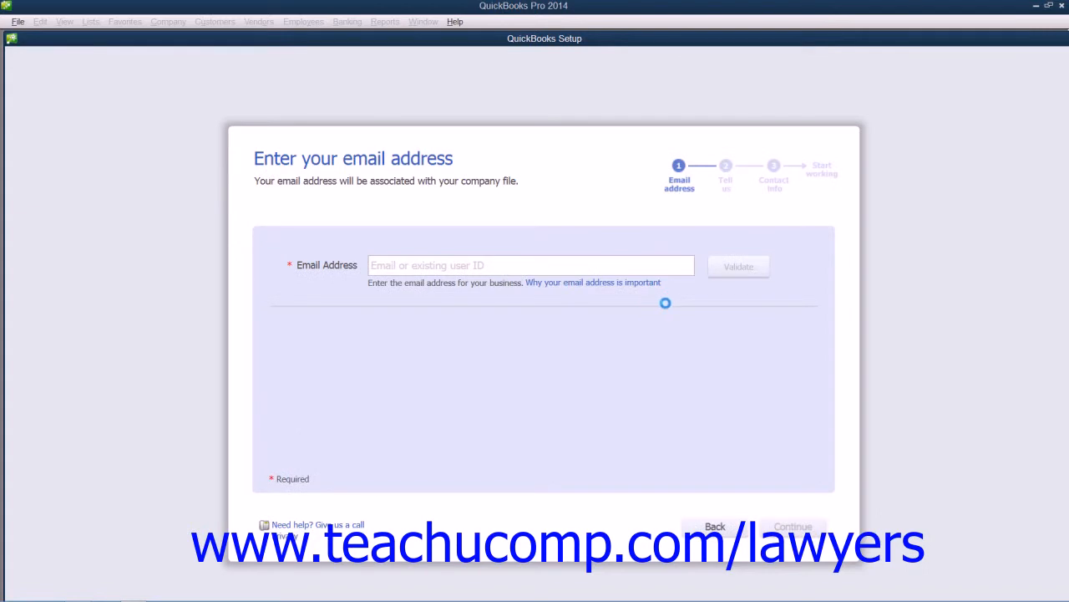
{"action": "left_click", "coordinate": [398, 269]}
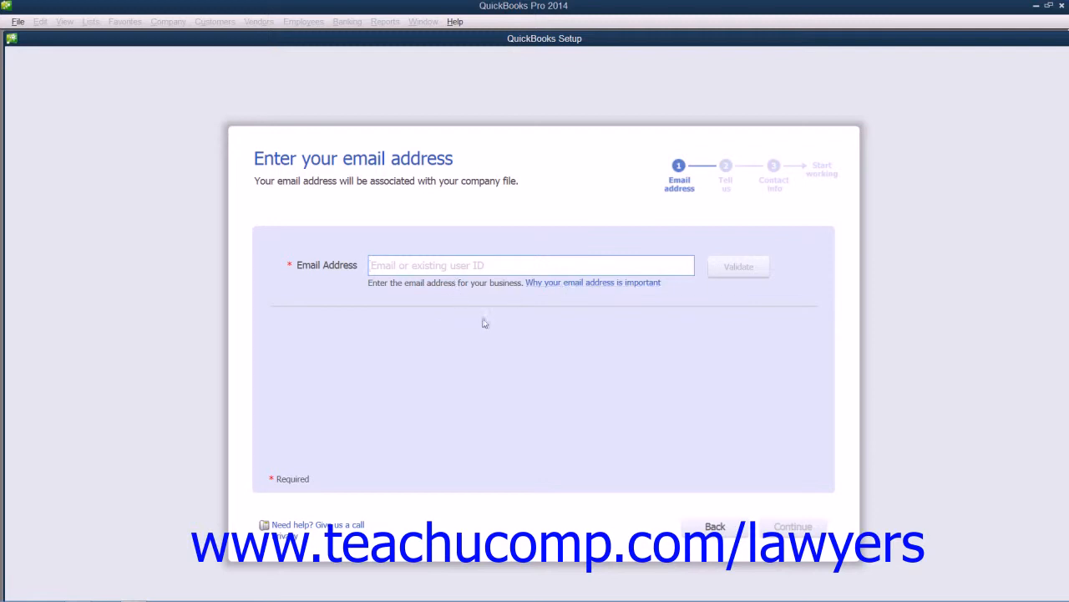
{"action": "left_click", "coordinate": [691, 527]}
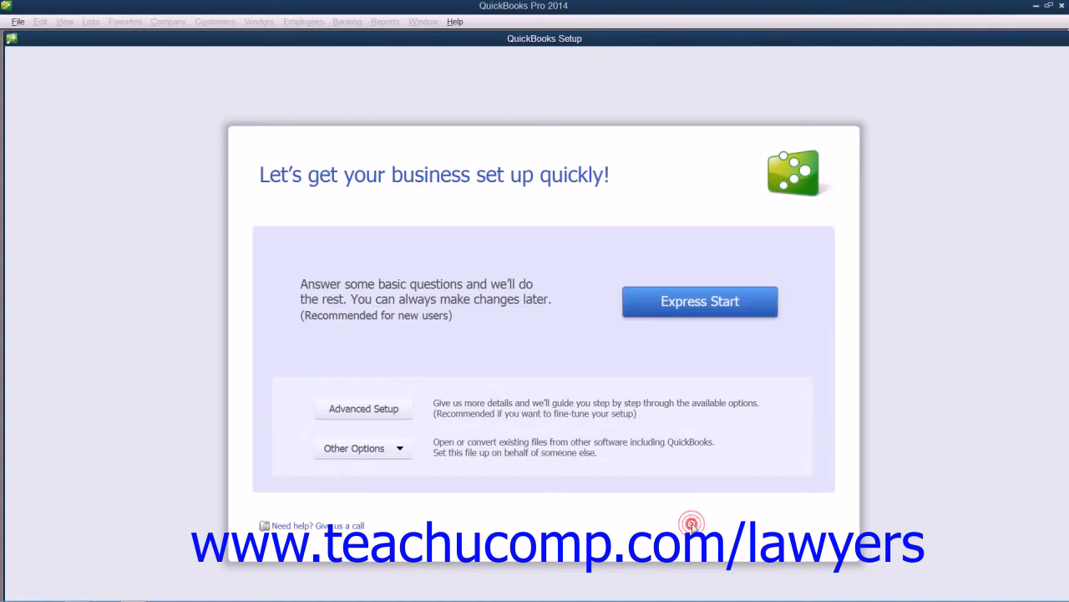
Step: Begin the company setup on behalf of someone else and accept skipping the email address step
{"action": "left_click", "coordinate": [383, 451]}
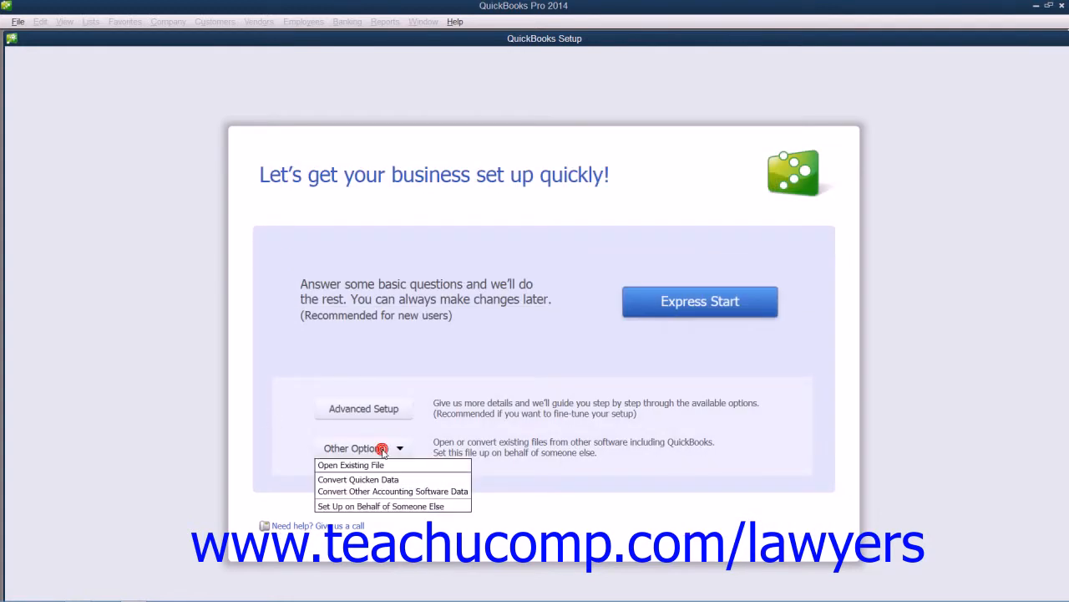
{"action": "left_click", "coordinate": [381, 507]}
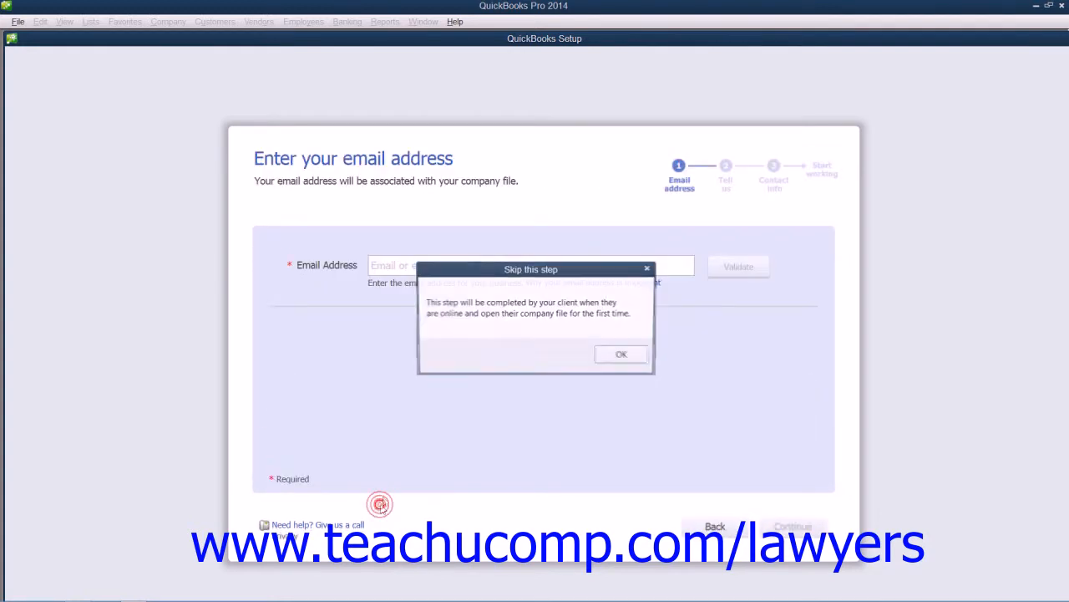
{"action": "left_click", "coordinate": [609, 356]}
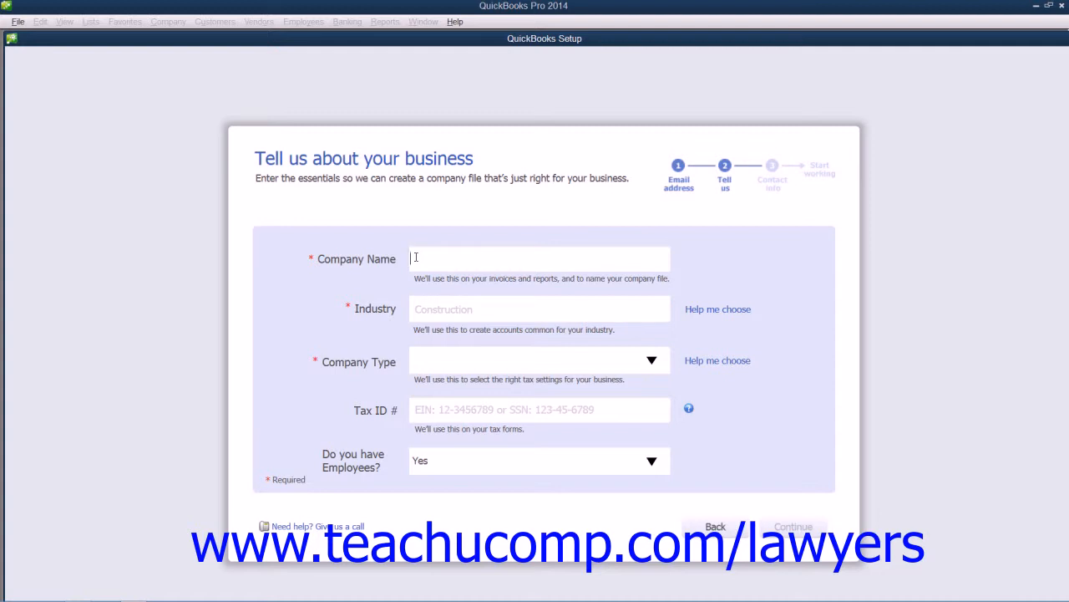
Step: Enter Trial Law Firm as the company name
{"action": "type", "text": "Trial Law Firm"}
Step: Choose Legal Services as the company's industry from the list of recommended industries
{"action": "left_click", "coordinate": [706, 309]}
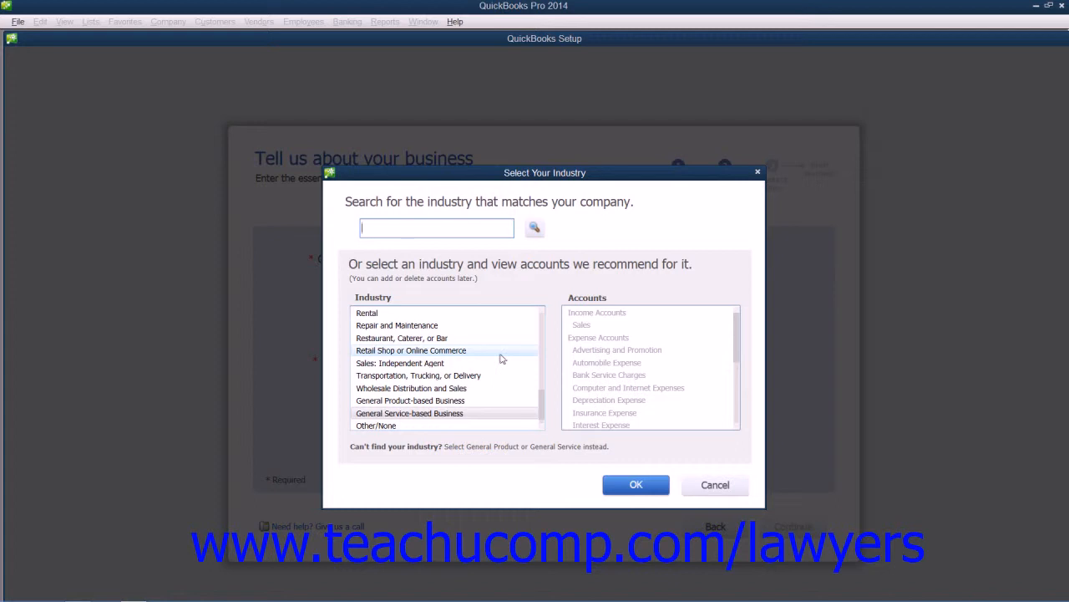
{"action": "left_click_drag", "start_coordinate": [539, 400], "coordinate": [540, 365]}
{"action": "left_click", "coordinate": [391, 352]}
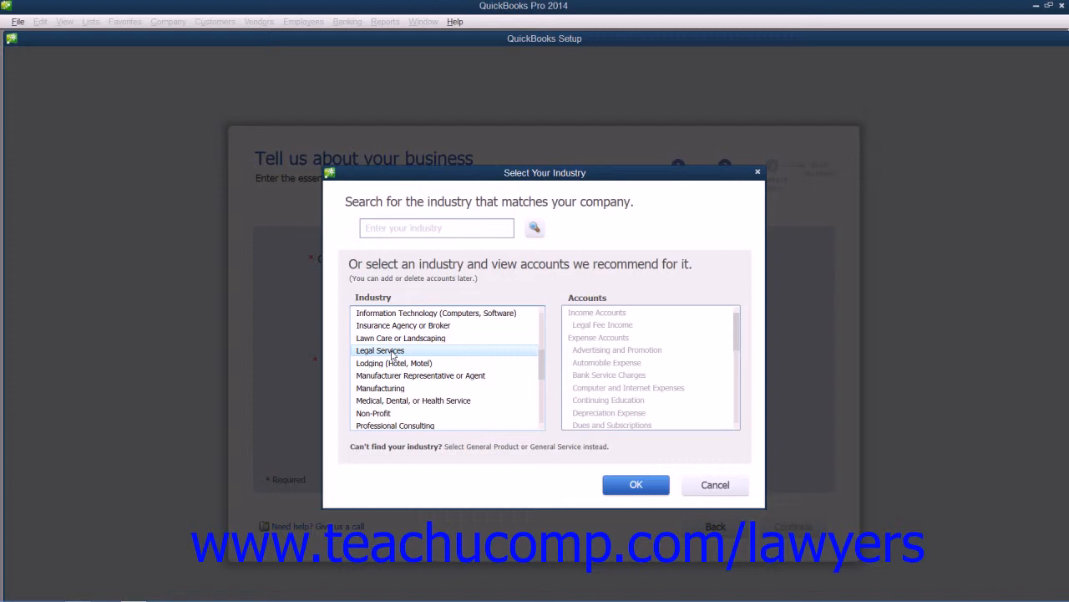
{"action": "left_click", "coordinate": [657, 339]}
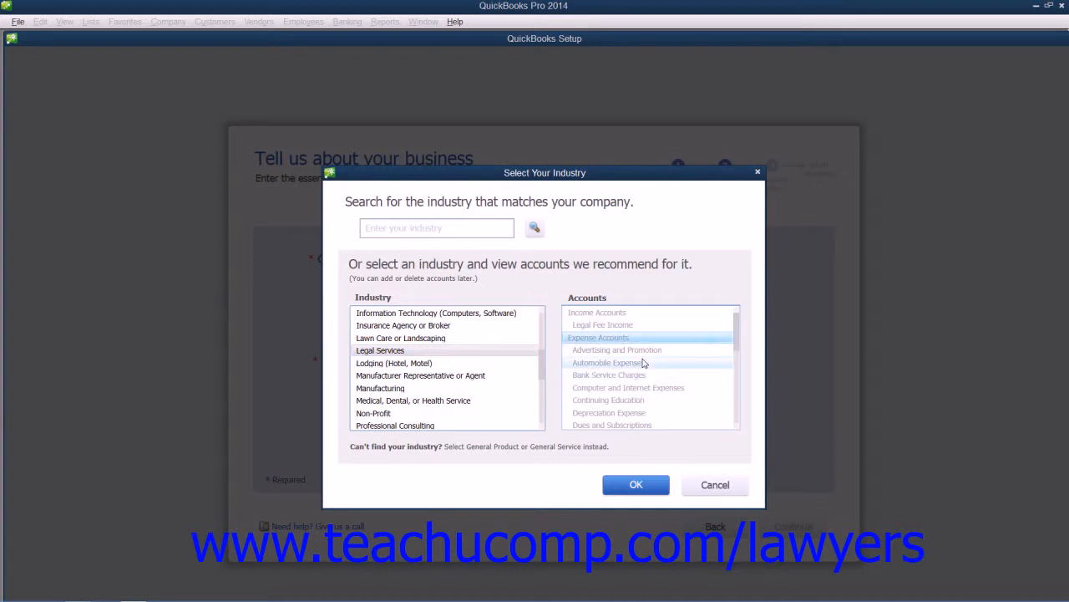
{"action": "left_click", "coordinate": [630, 485]}
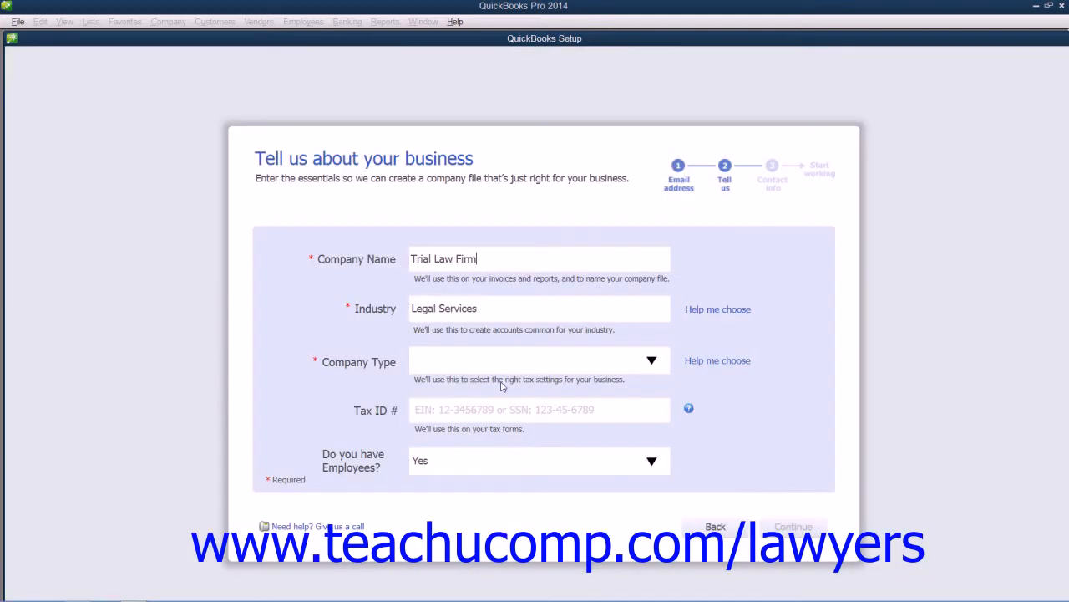
Step: Set the company type to Partnership or LLP and enter the company's tax ID number
{"action": "left_click", "coordinate": [652, 361]}
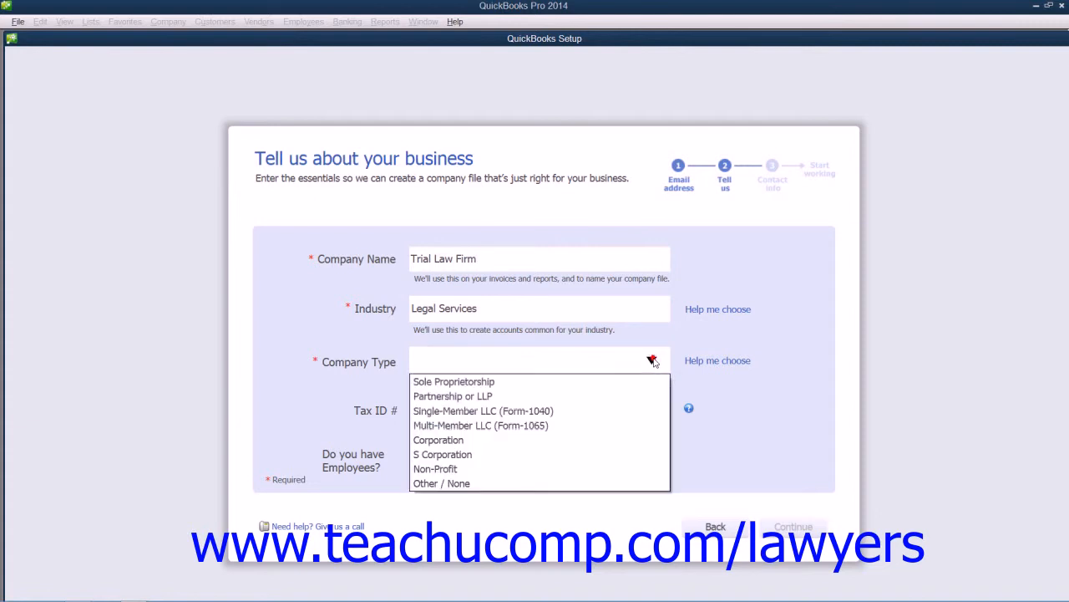
{"action": "left_click", "coordinate": [593, 396]}
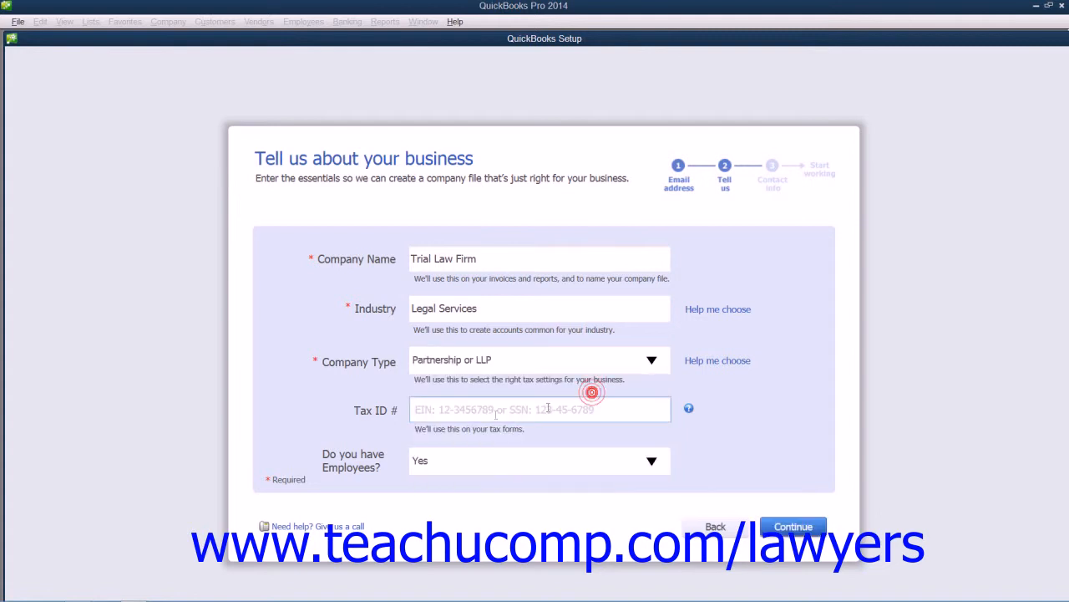
{"action": "left_click", "coordinate": [461, 411]}
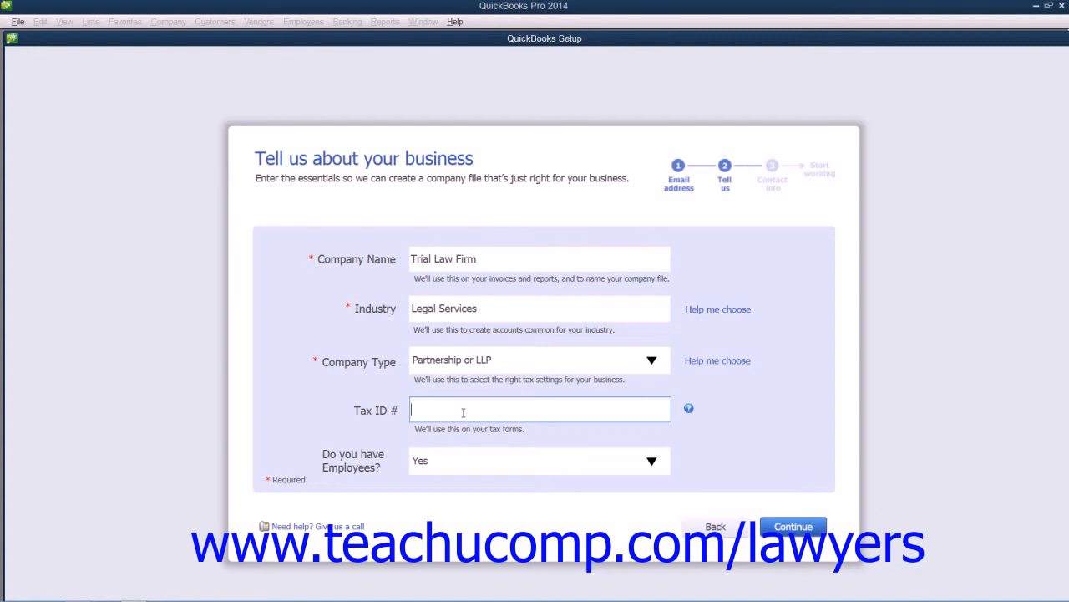
{"action": "type", "text": "38-1234567"}
Step: Specify Yes for having employees and continue to the business contact information
{"action": "left_click", "coordinate": [650, 462]}
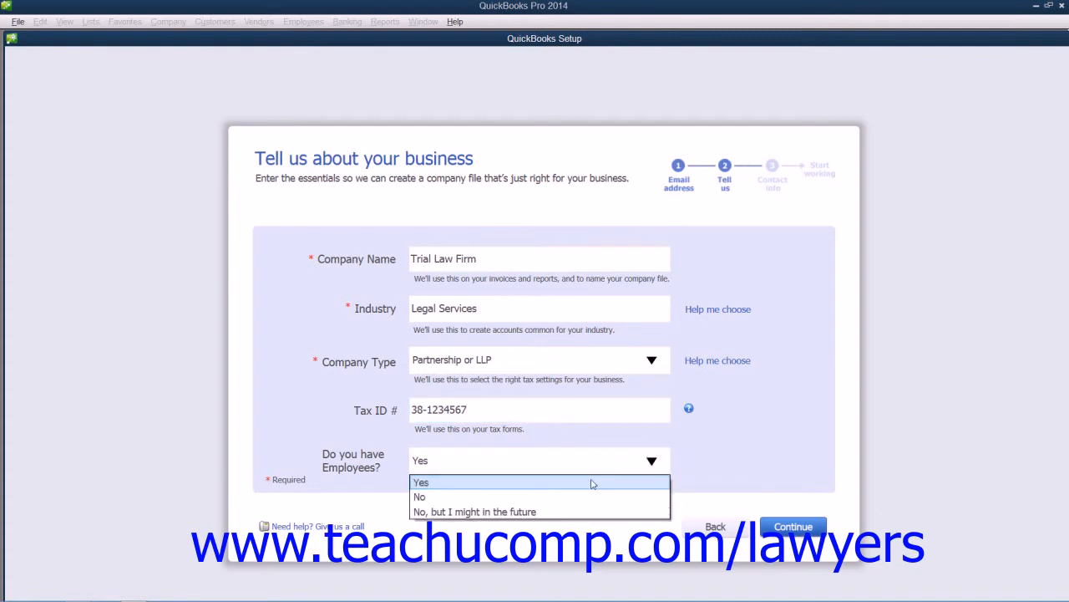
{"action": "left_click", "coordinate": [589, 481]}
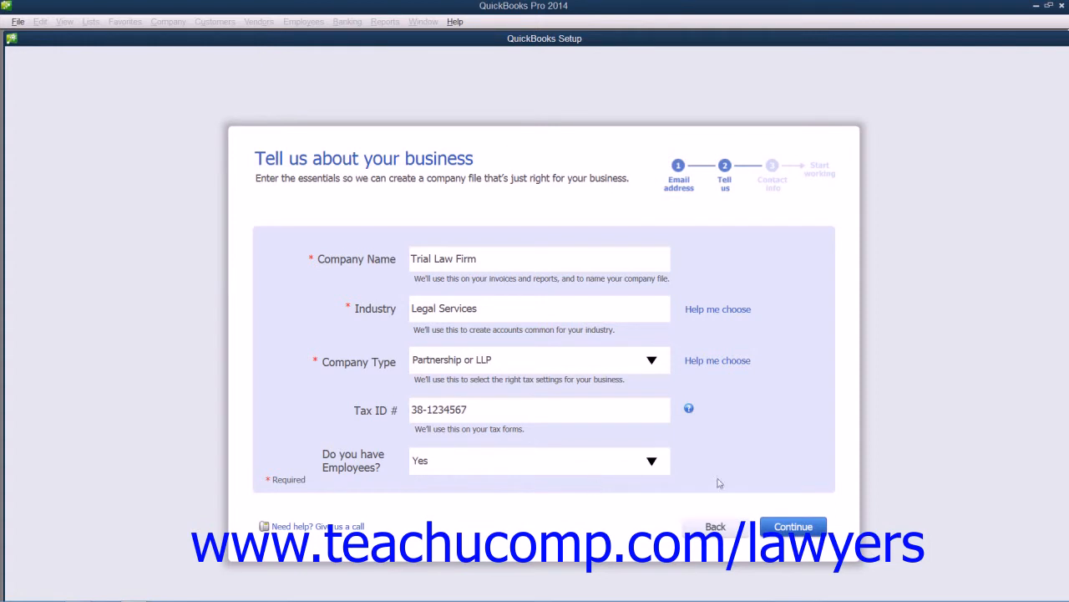
{"action": "left_click", "coordinate": [776, 528]}
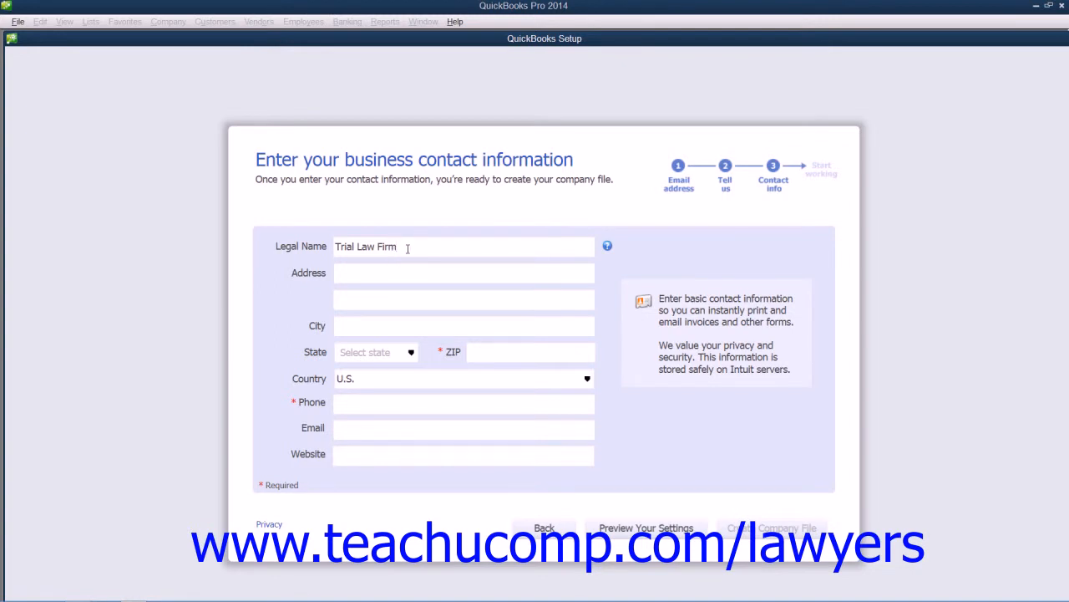
Step: Fill in the required contact information with the business's ZIP code and phone number
{"action": "left_click", "coordinate": [356, 352]}
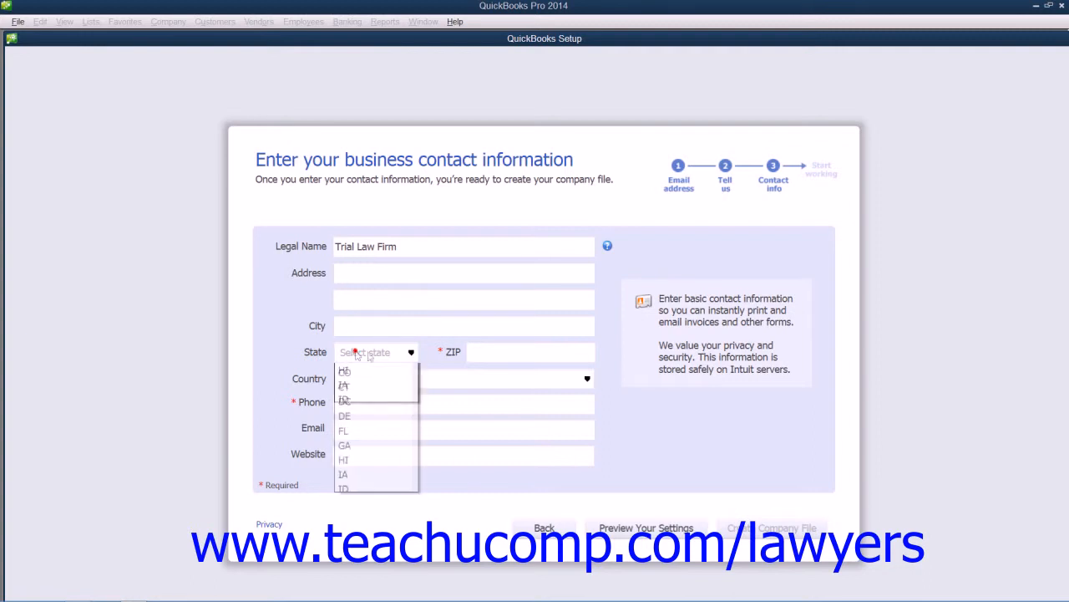
{"action": "left_click", "coordinate": [511, 353]}
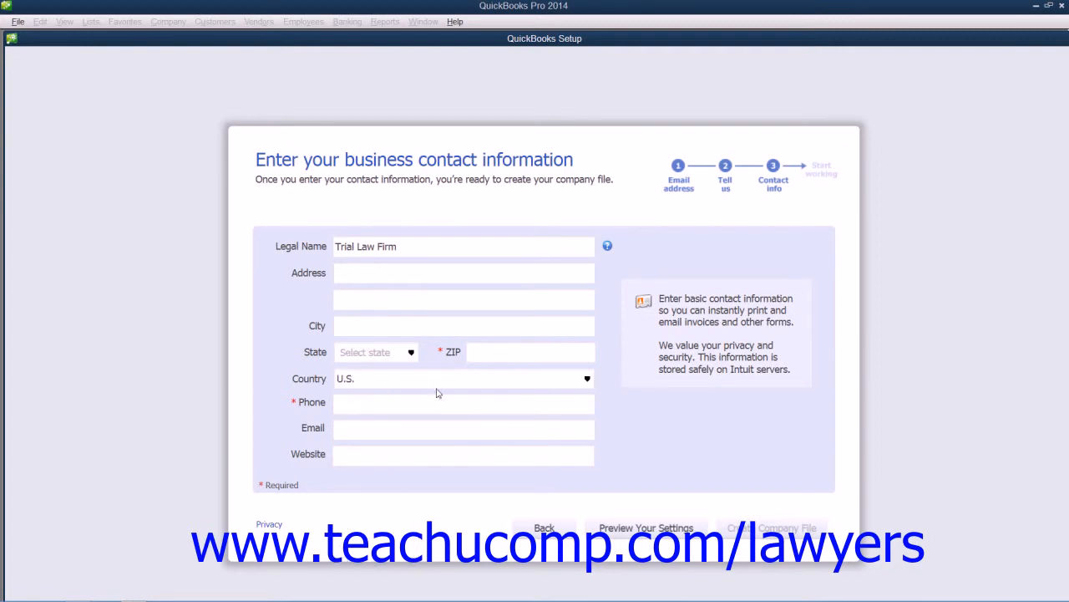
{"action": "left_click", "coordinate": [492, 351]}
{"action": "type", "text": "48823"}
{"action": "left_click", "coordinate": [342, 406]}
{"action": "left_click", "coordinate": [342, 430]}
{"action": "left_click", "coordinate": [349, 406]}
{"action": "type", "text": "517-111-2222"}
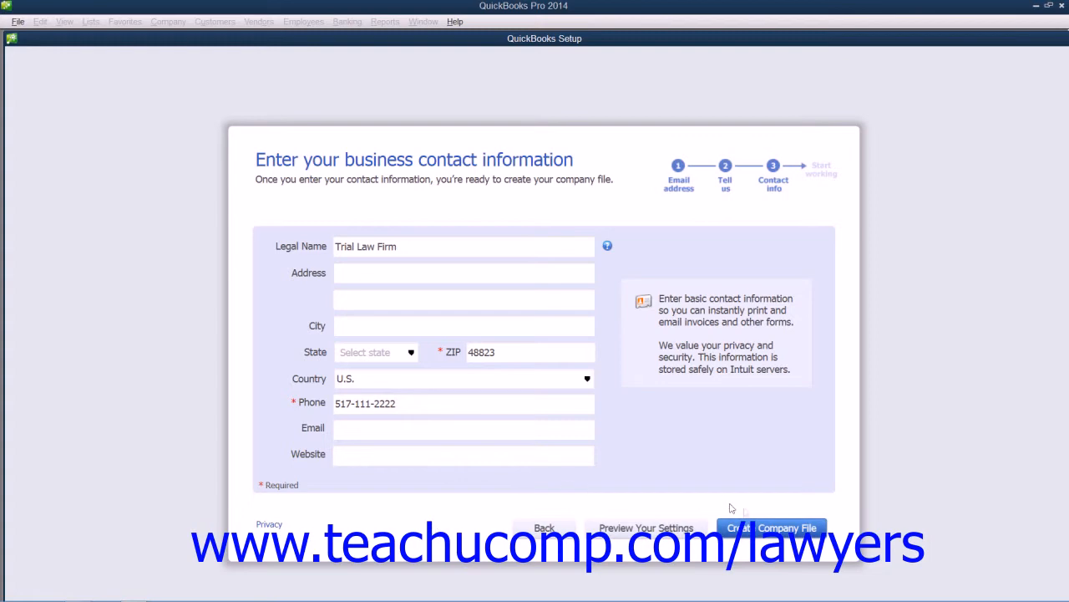
Step: Preview the company's selected features and recommended chart of accounts, trying the Settlement Income account's checkmark on and off
{"action": "left_click", "coordinate": [670, 527]}
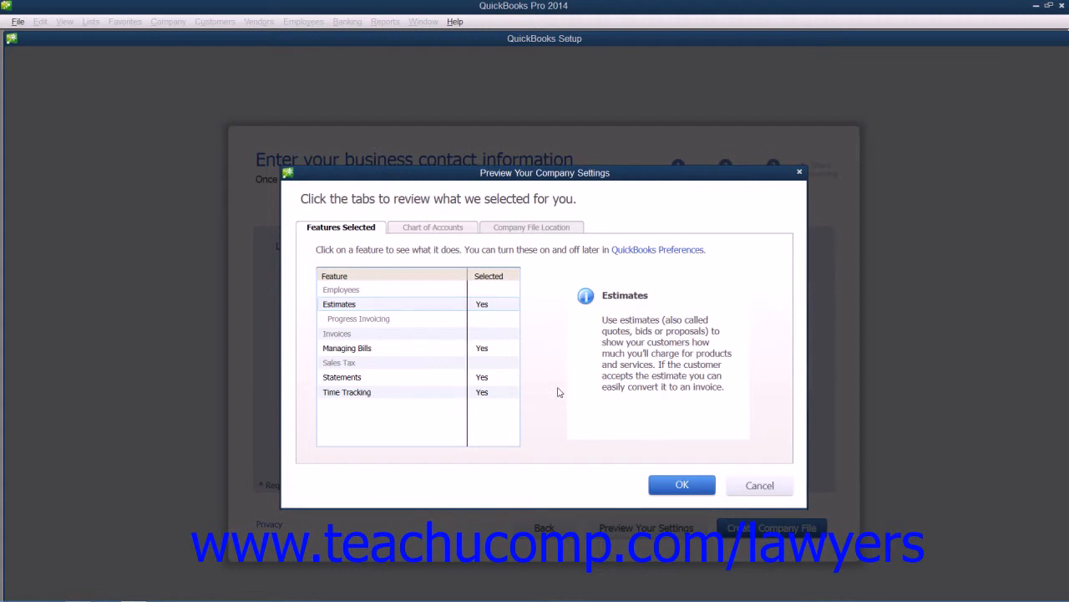
{"action": "left_click", "coordinate": [354, 228]}
{"action": "left_click", "coordinate": [446, 229]}
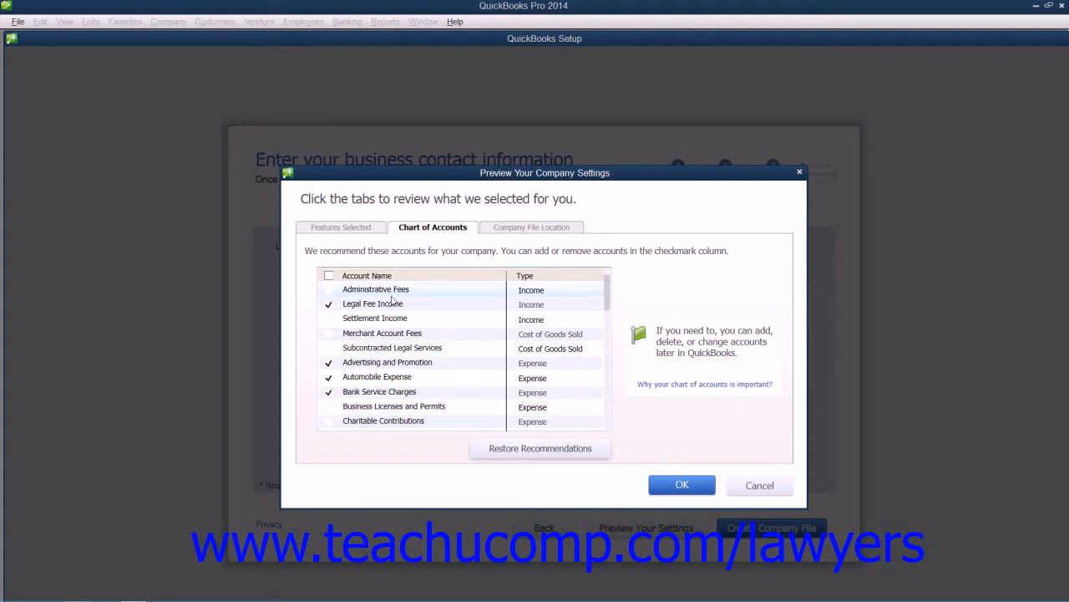
{"action": "left_click", "coordinate": [331, 324]}
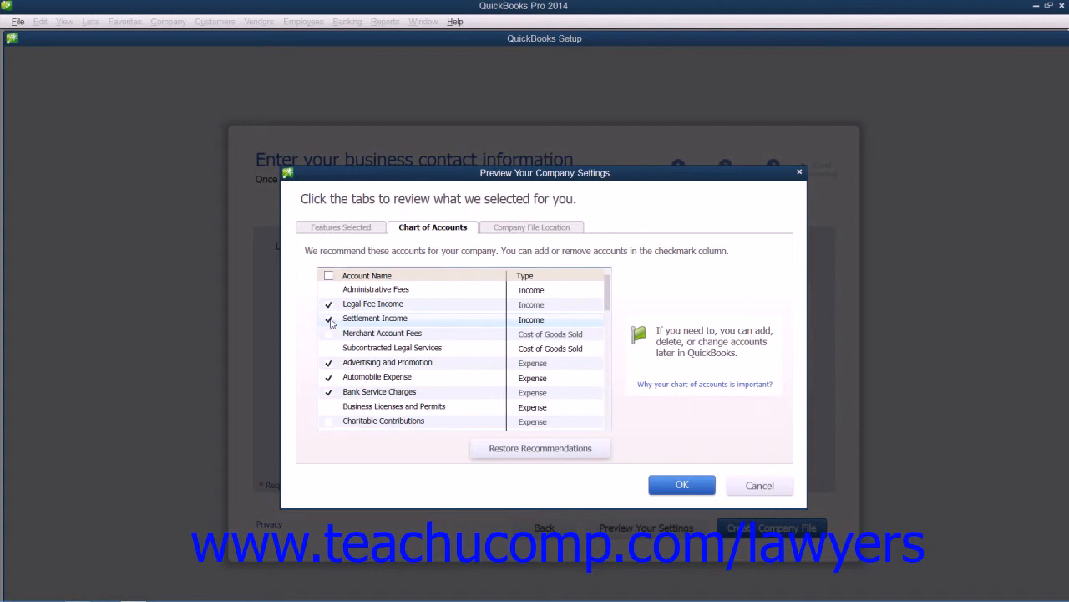
{"action": "left_click", "coordinate": [332, 323]}
Step: Review the company file location, keep the default folder, and create the company file
{"action": "left_click", "coordinate": [548, 228]}
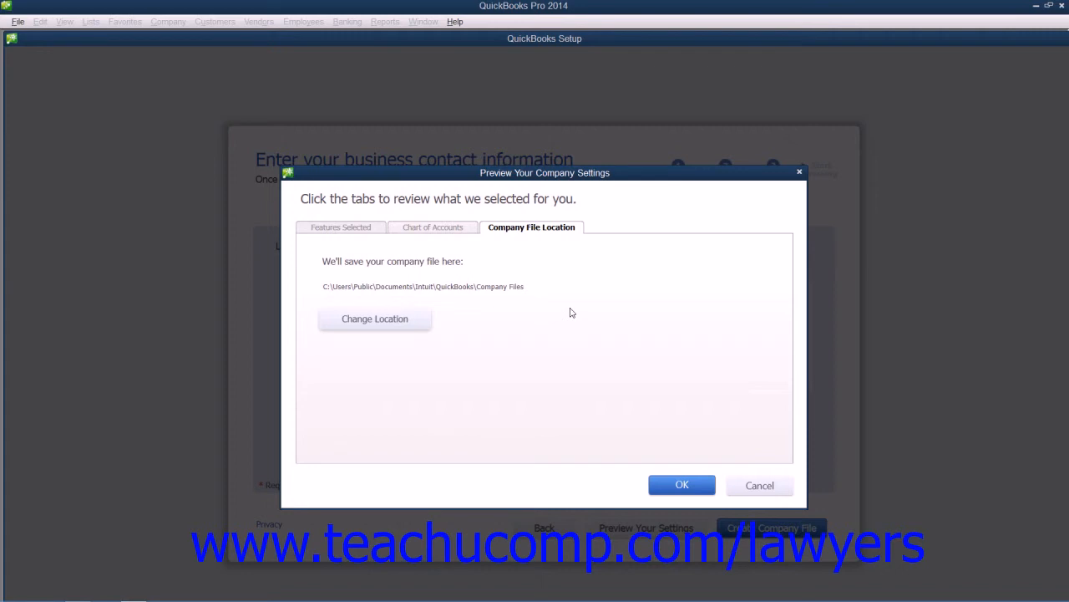
{"action": "left_click", "coordinate": [367, 323]}
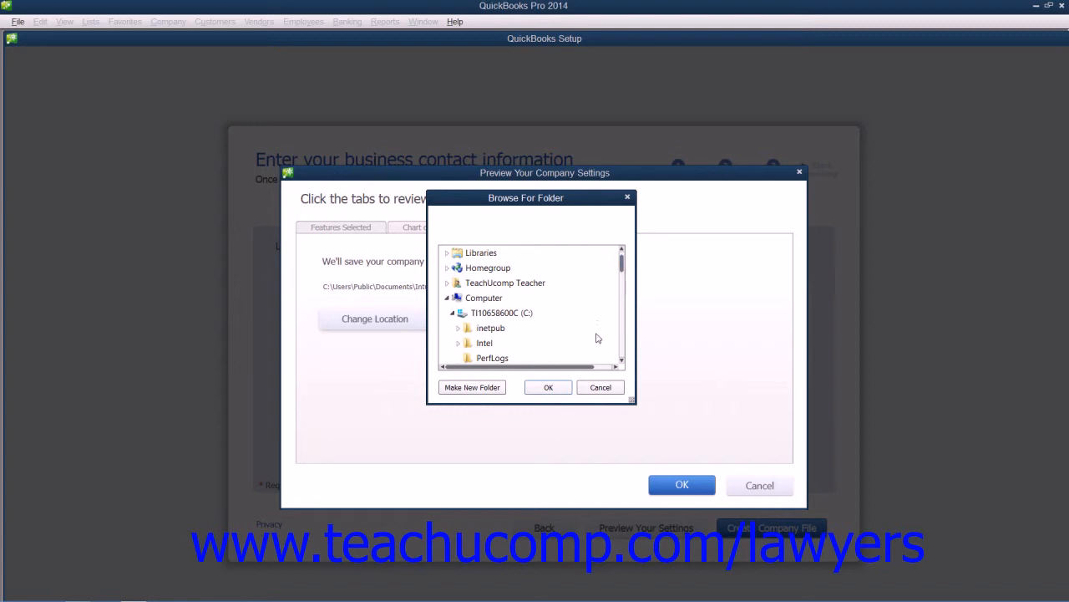
{"action": "left_click", "coordinate": [598, 387]}
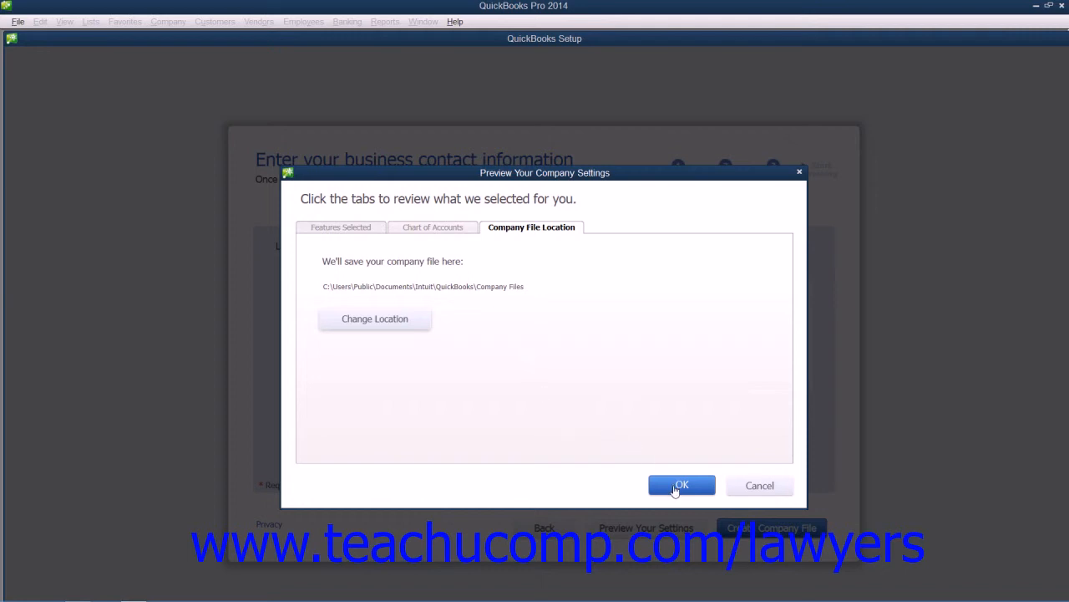
{"action": "left_click", "coordinate": [680, 485]}
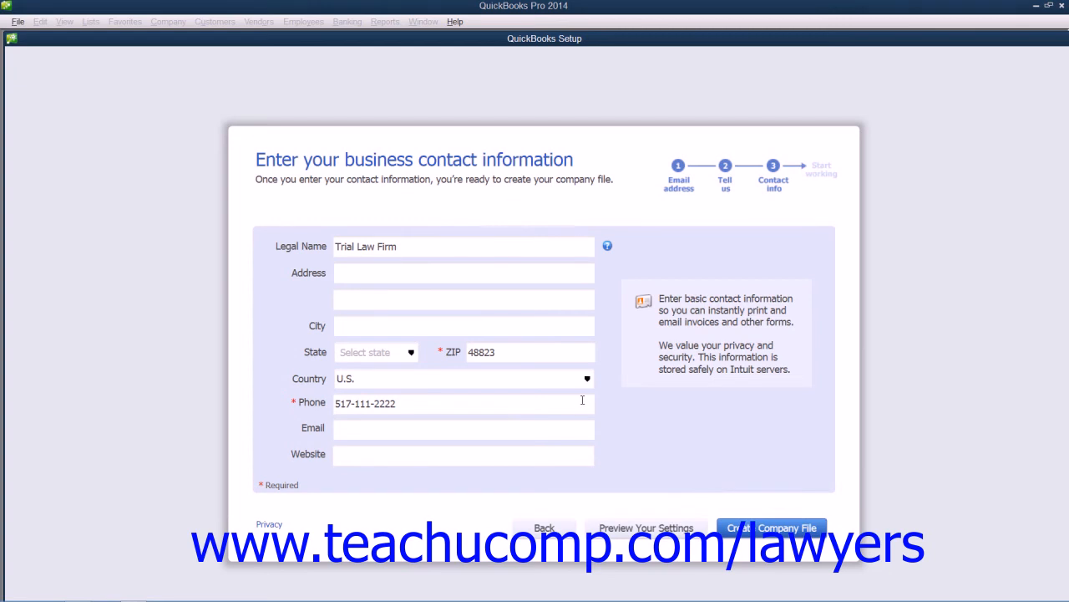
{"action": "left_click", "coordinate": [747, 533]}
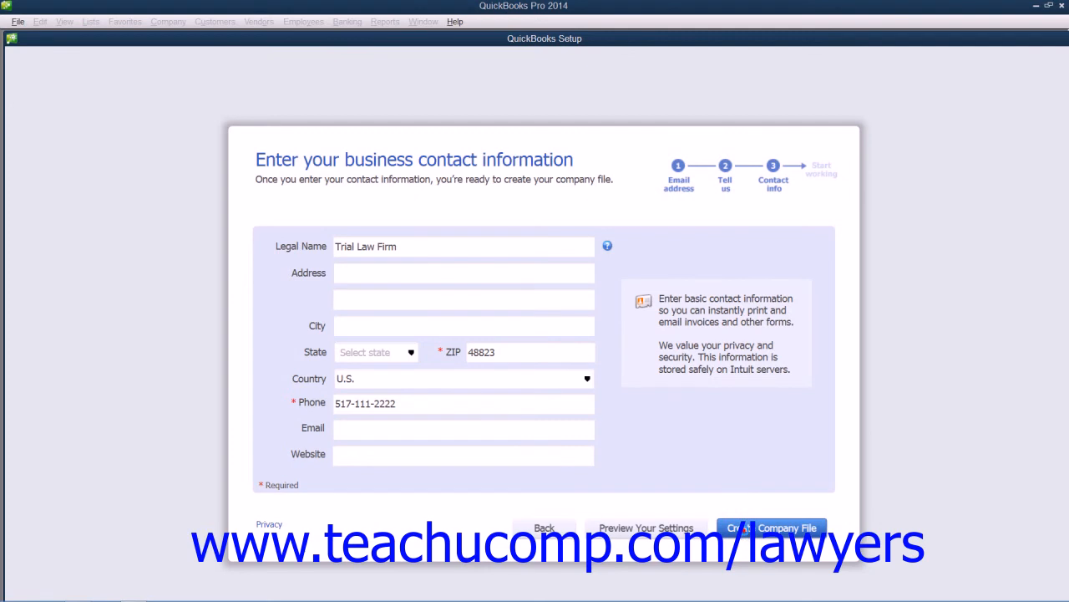